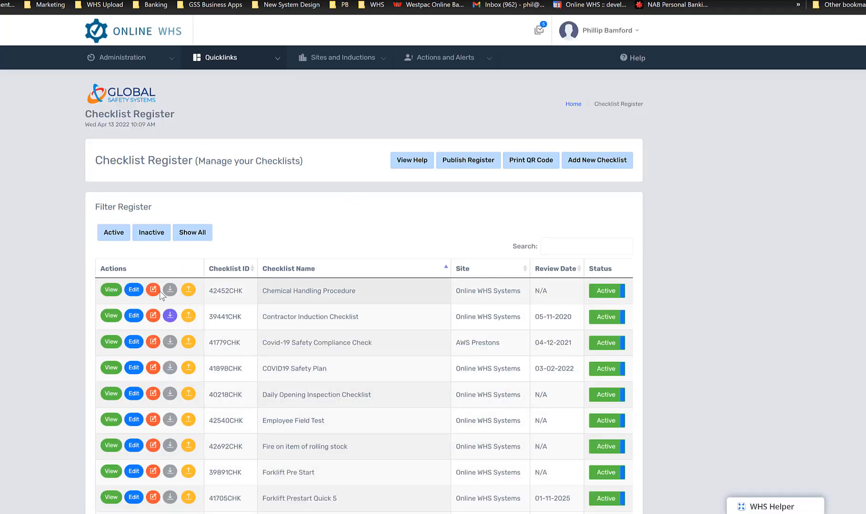
Edit the Chemical Handling Procedure checklist, setting Activity to Open and choosing General as the activity
left_click(134, 291)
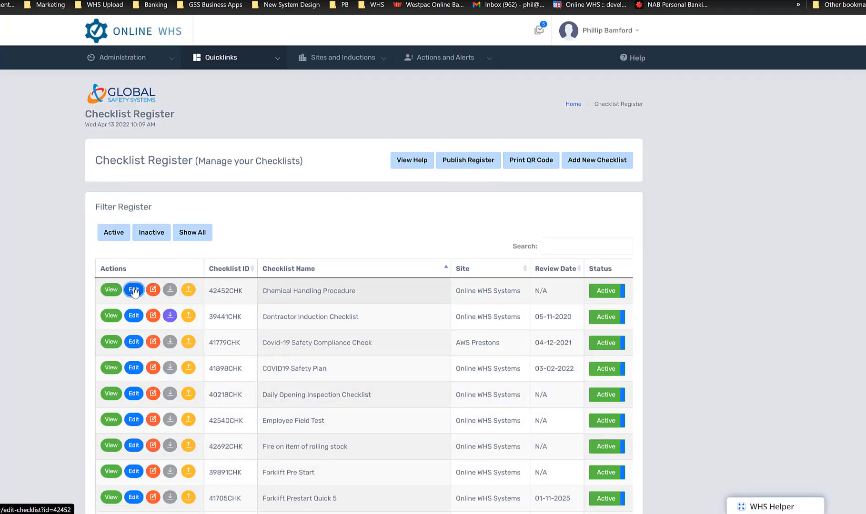
scroll(199, 201, "down", 1)
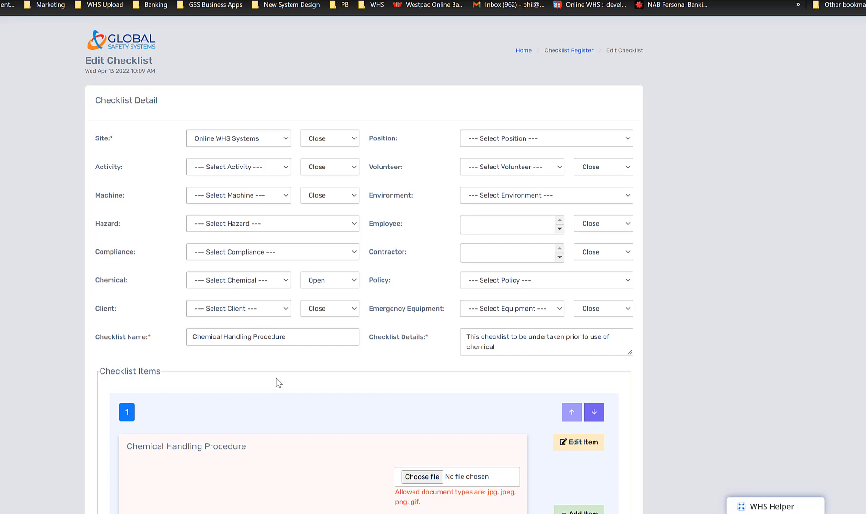
left_click(334, 171)
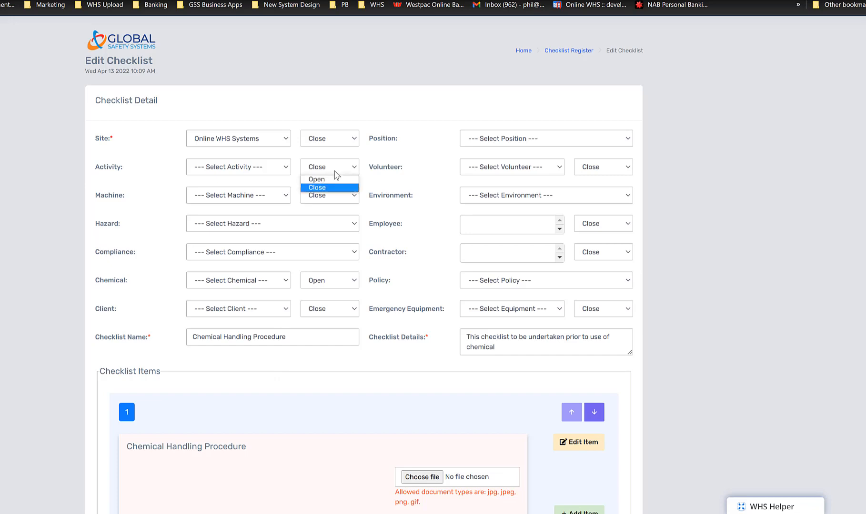
left_click(335, 180)
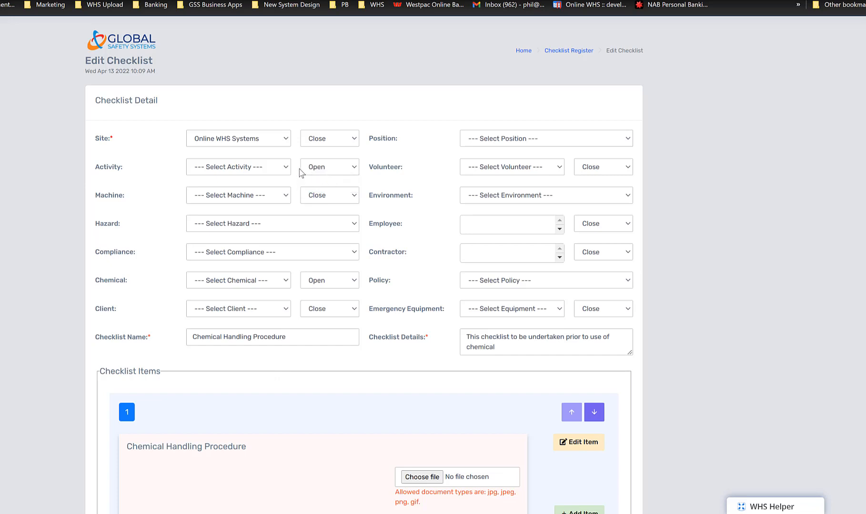
left_click(265, 173)
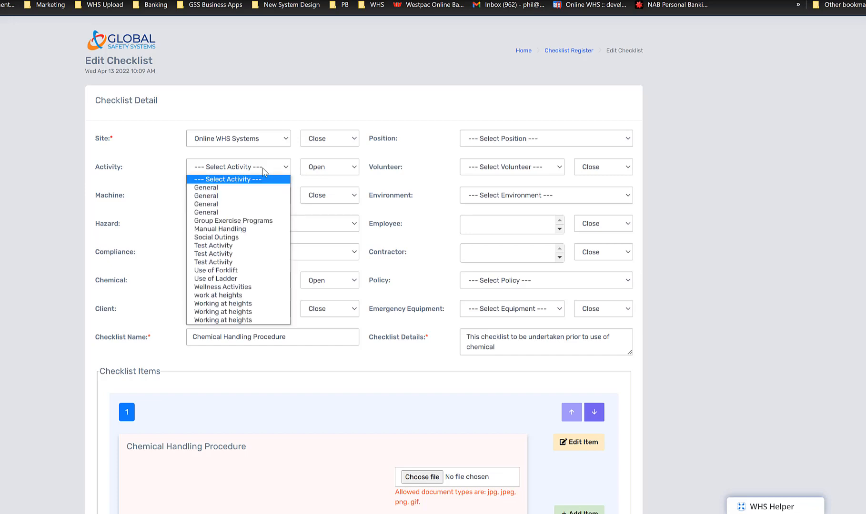
left_click(245, 192)
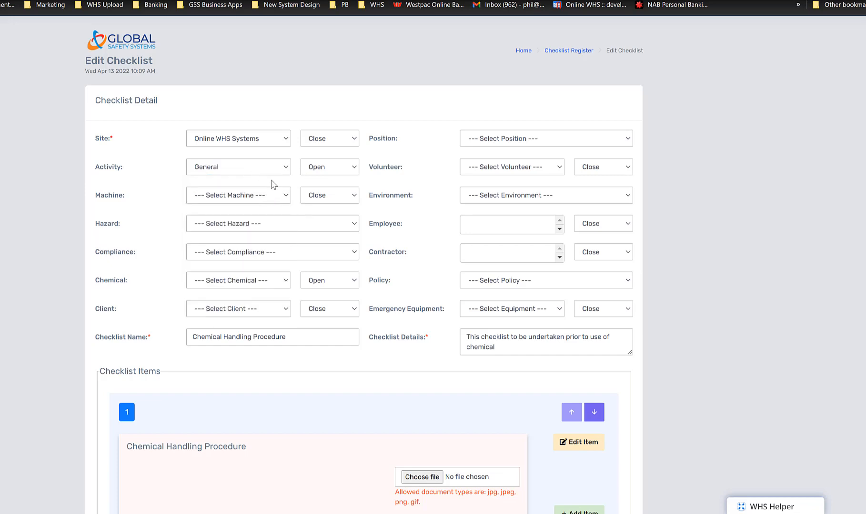
Set the General activity to Close and return to the Checklist Register without updating the checklist
left_click(352, 170)
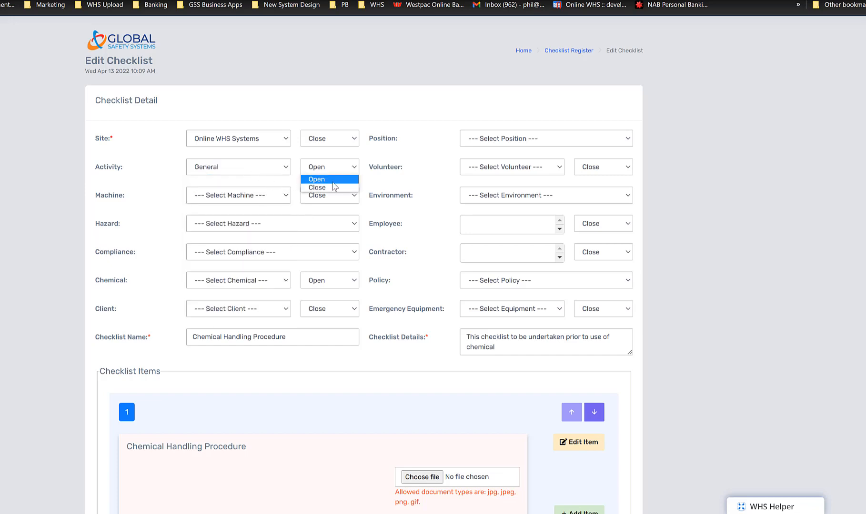
left_click(332, 187)
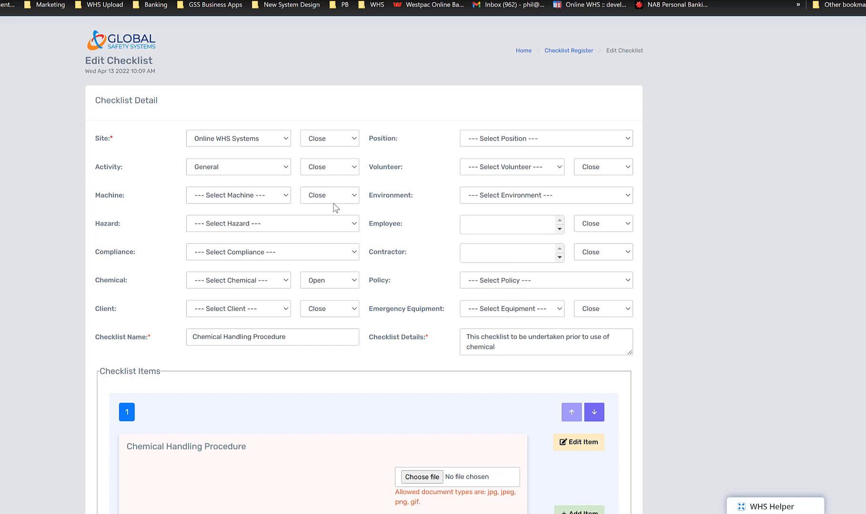
left_click(565, 51)
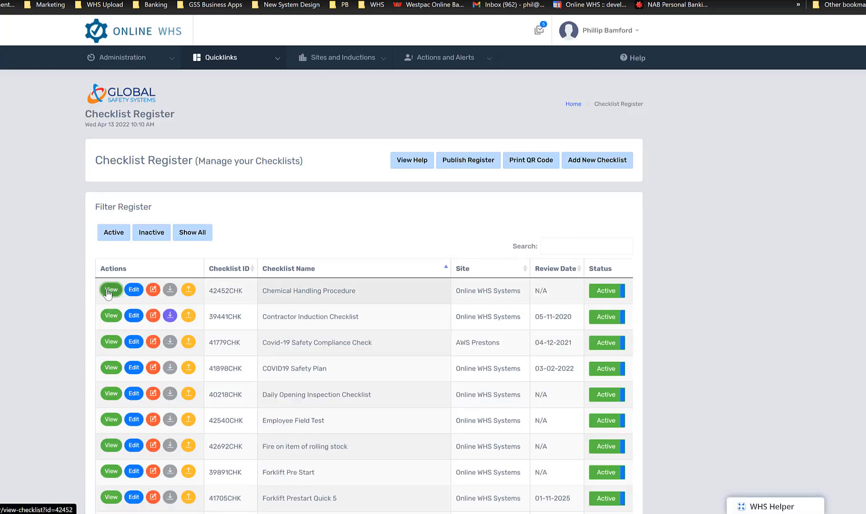
View the Chemical Handling Procedure checklist, examine the chemicals offered for selection, and return to the Checklist Register
left_click(109, 292)
left_click(353, 303)
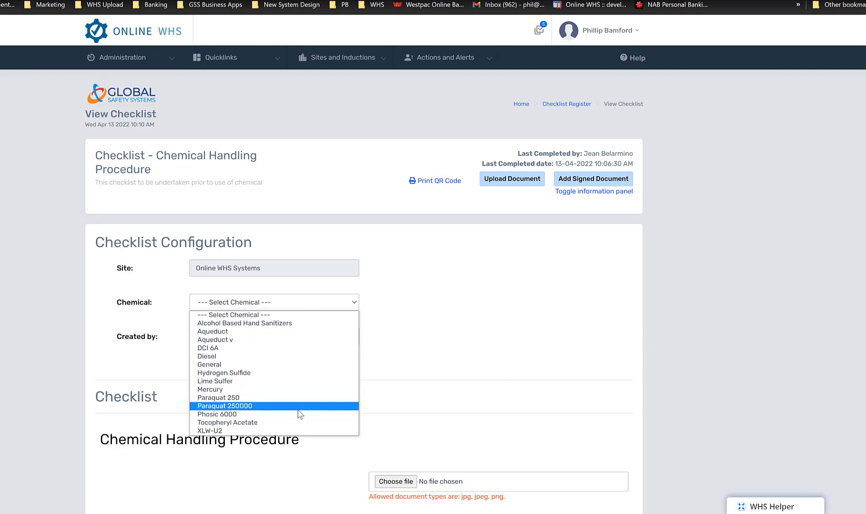
left_click(461, 372)
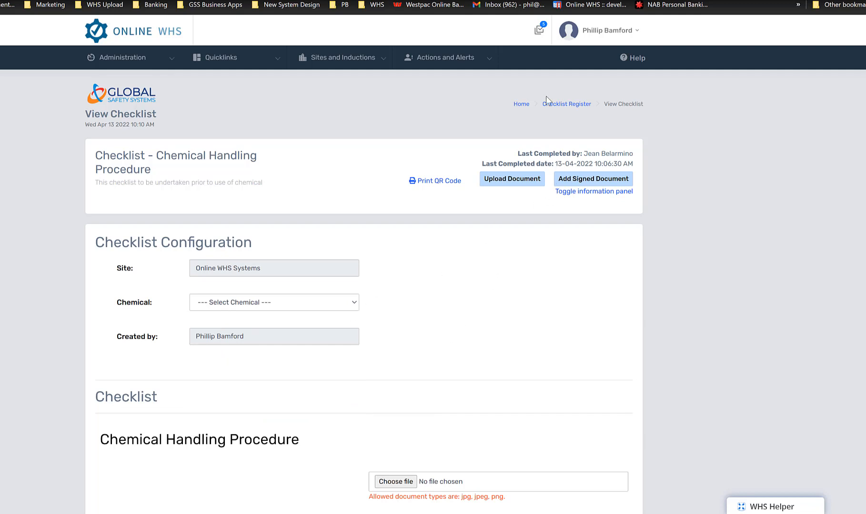
left_click(571, 105)
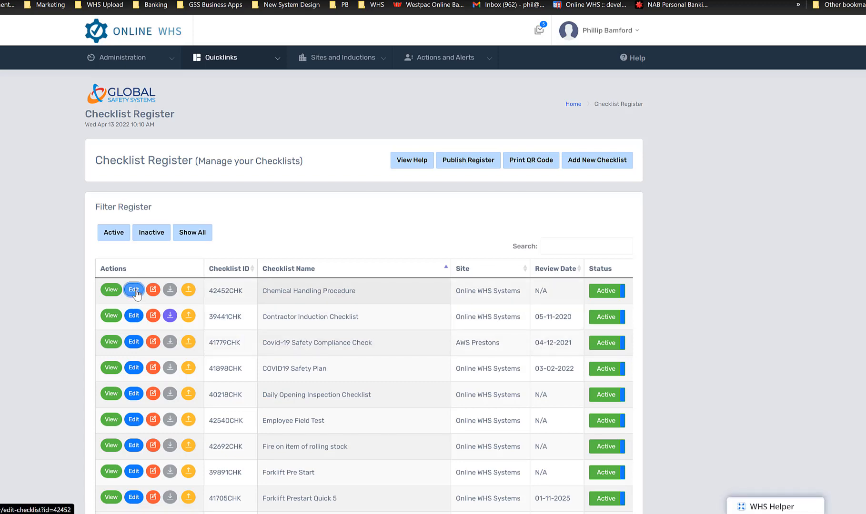
Edit the Chemical Handling Procedure checklist, enabling Add Action on its first item and saving the item's changes
left_click(135, 291)
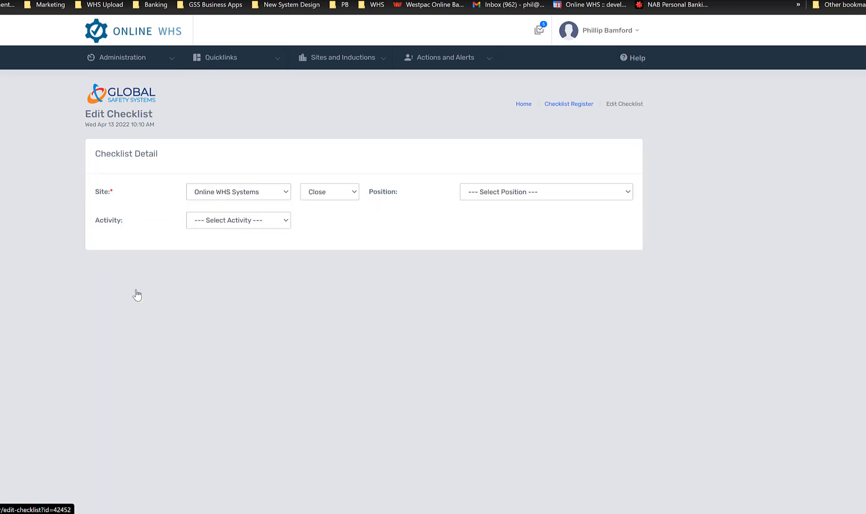
scroll(143, 293, "down", 5)
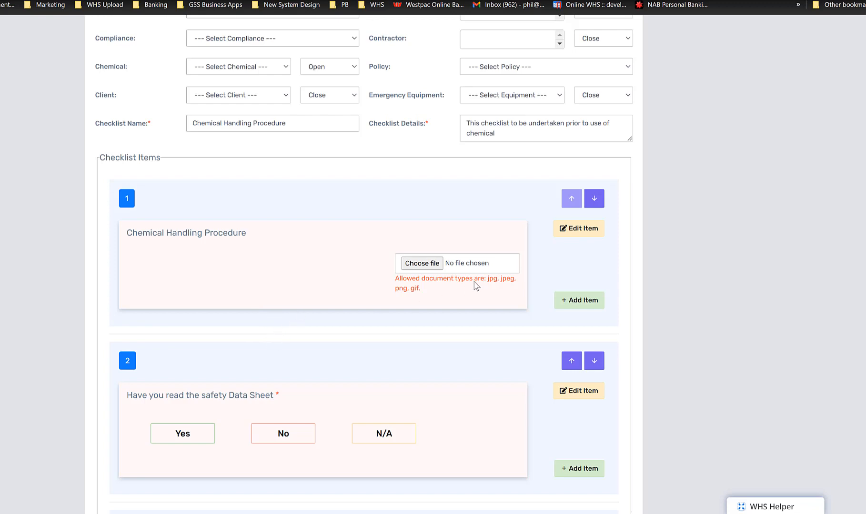
left_click(583, 229)
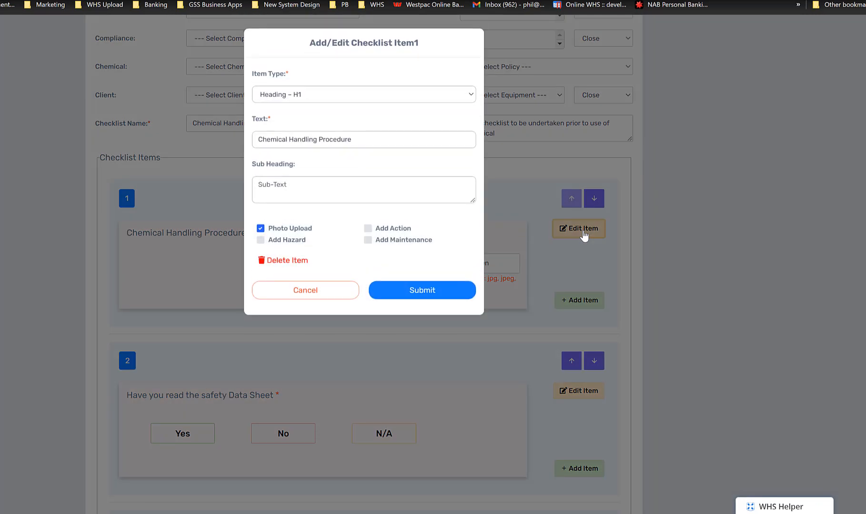
left_click(293, 97)
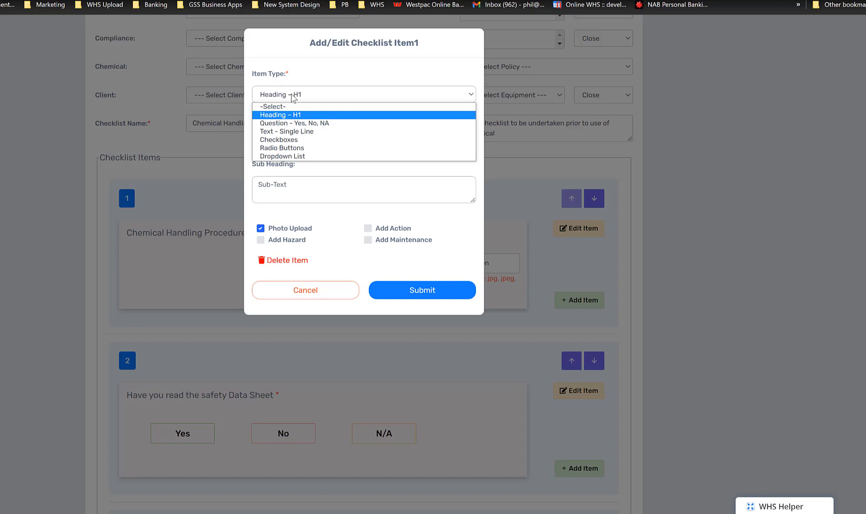
left_click(293, 98)
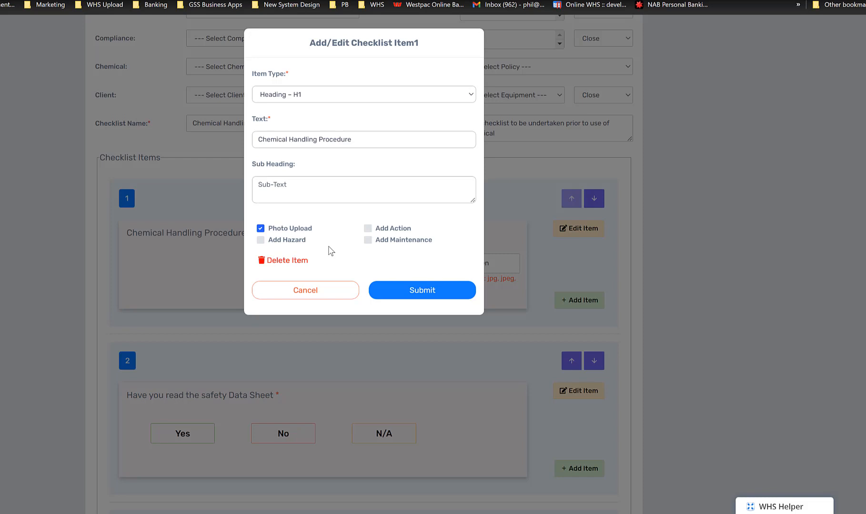
left_click(369, 229)
left_click(433, 304)
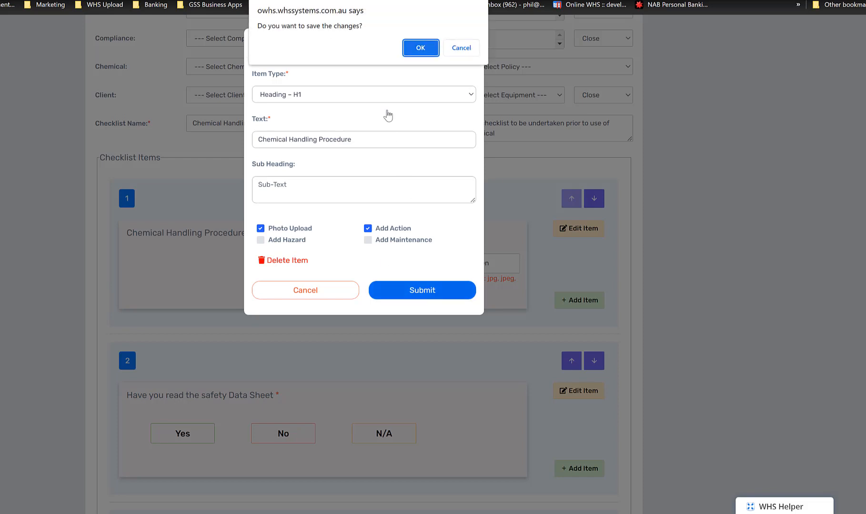
left_click(410, 49)
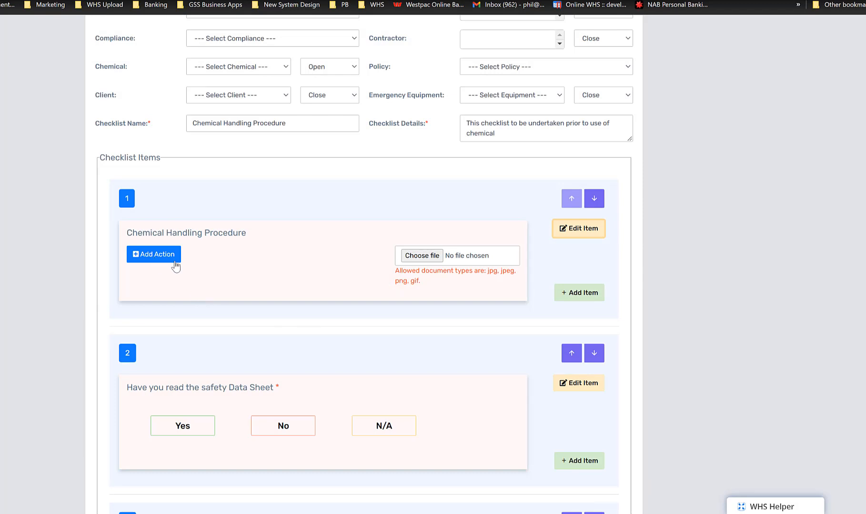
Update the Chemical Handling Procedure checklist to store the edited item
scroll(400, 275, "down", 15)
scroll(418, 312, "down", 7)
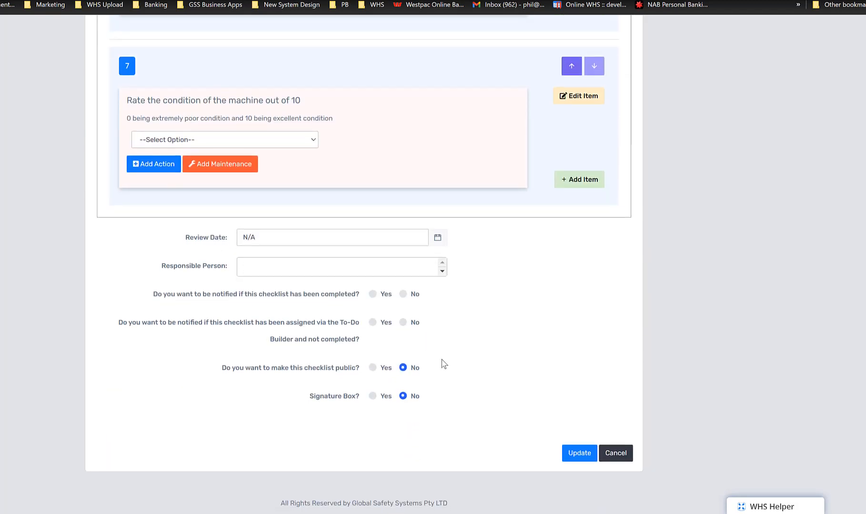
left_click(589, 454)
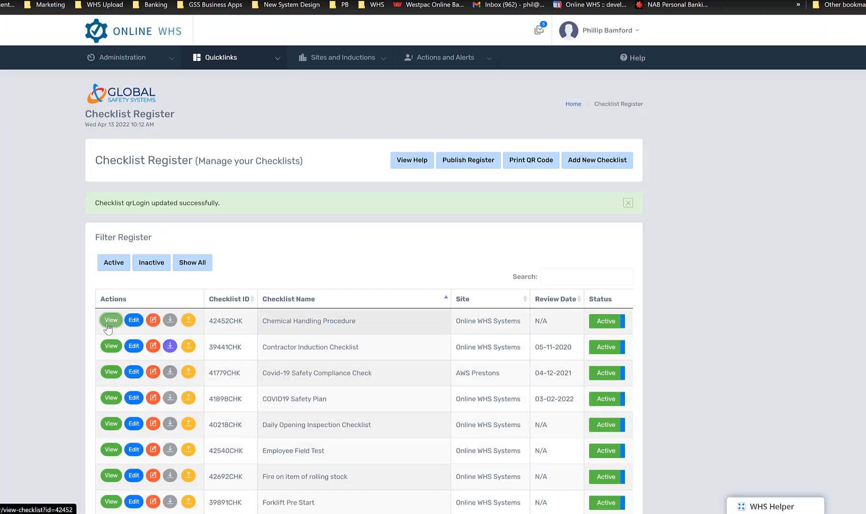
View the Chemical Handling Procedure checklist and answer the safety Data Sheet question, trying No before settling on Yes
left_click(111, 321)
scroll(174, 329, "down", 6)
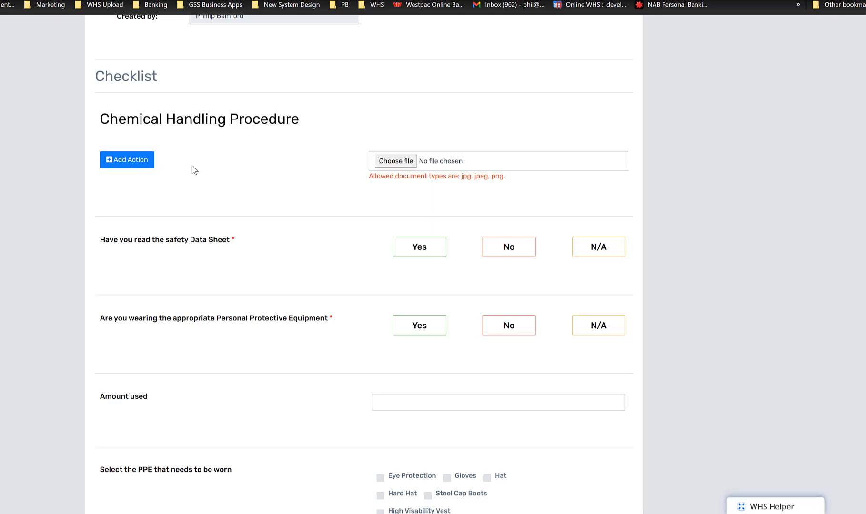
scroll(271, 246, "down", 2)
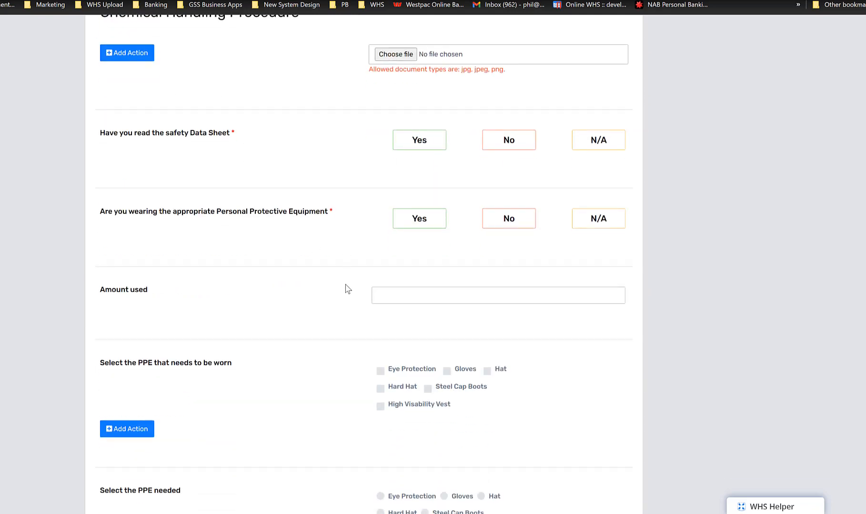
left_click(438, 147)
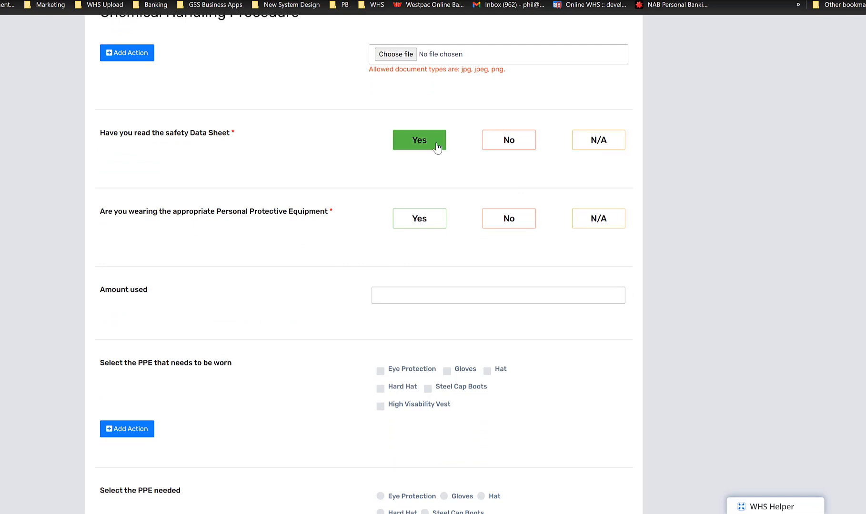
left_click(506, 143)
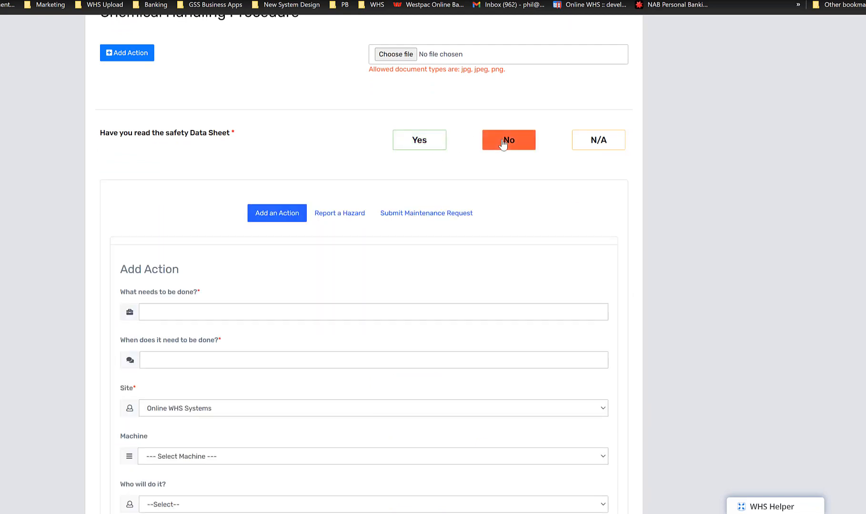
left_click(419, 143)
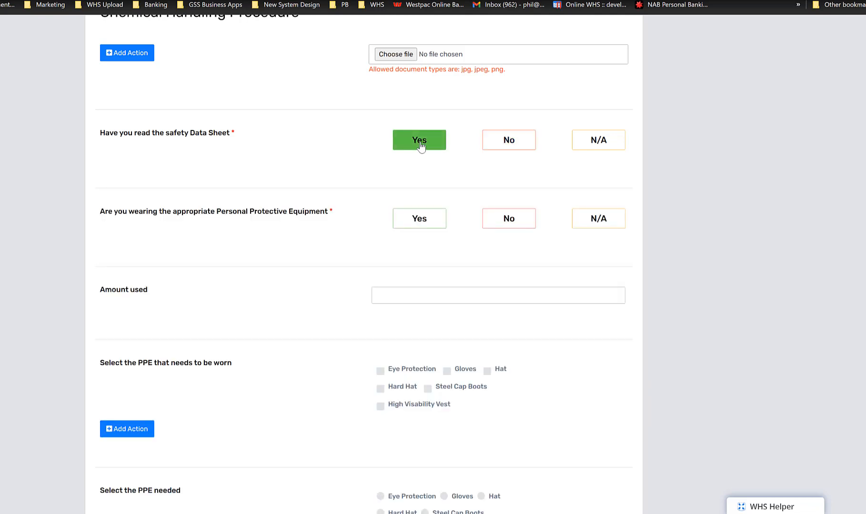
left_click(509, 148)
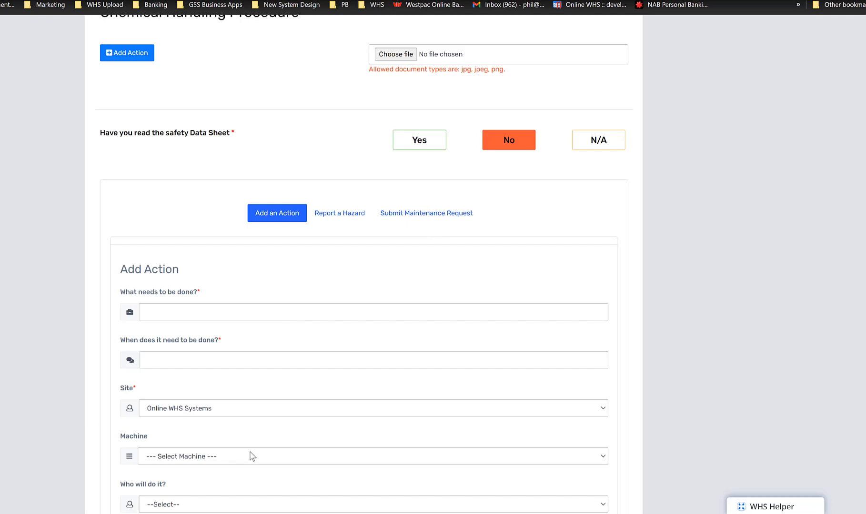
left_click(408, 143)
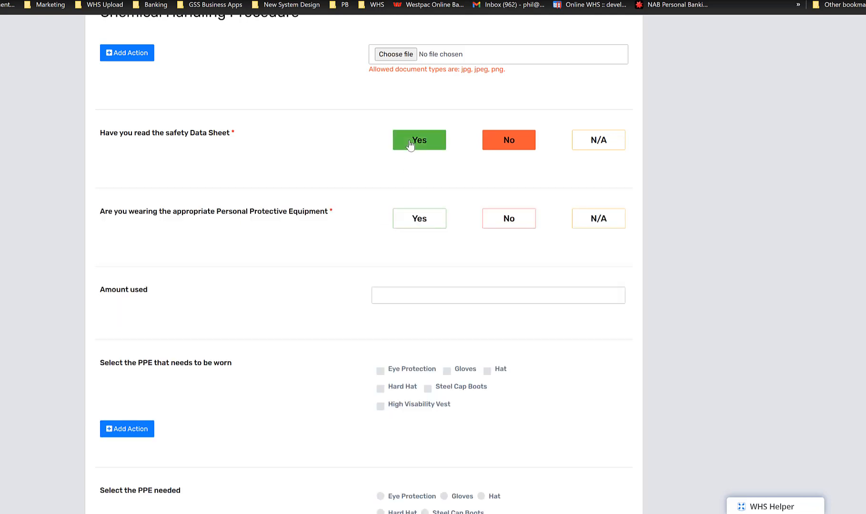
Answer the appropriate Personal Protective Equipment question with No, and change the answer to Yes
left_click(501, 217)
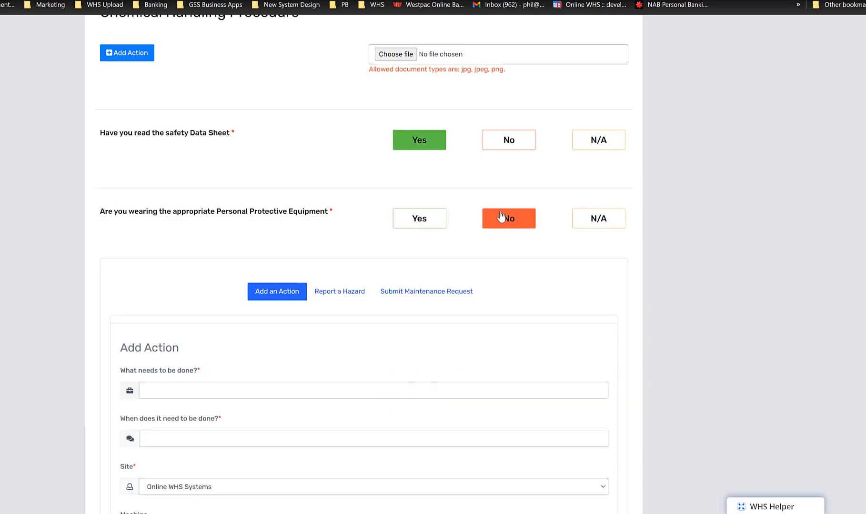
left_click(422, 219)
scroll(370, 237, "down", 2)
scroll(350, 242, "up", 1)
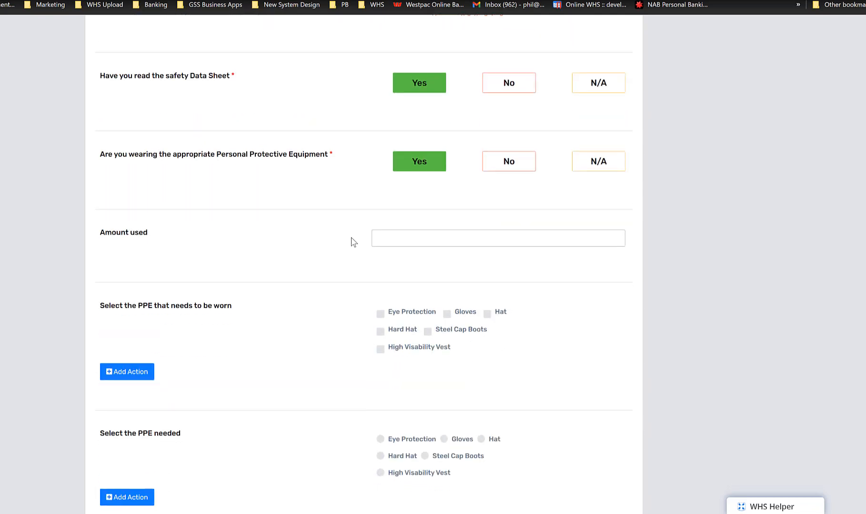
Fill in the Amount used answer with the suggested entry "Spare bedroom"
scroll(416, 159, "down", 2)
left_click(418, 135)
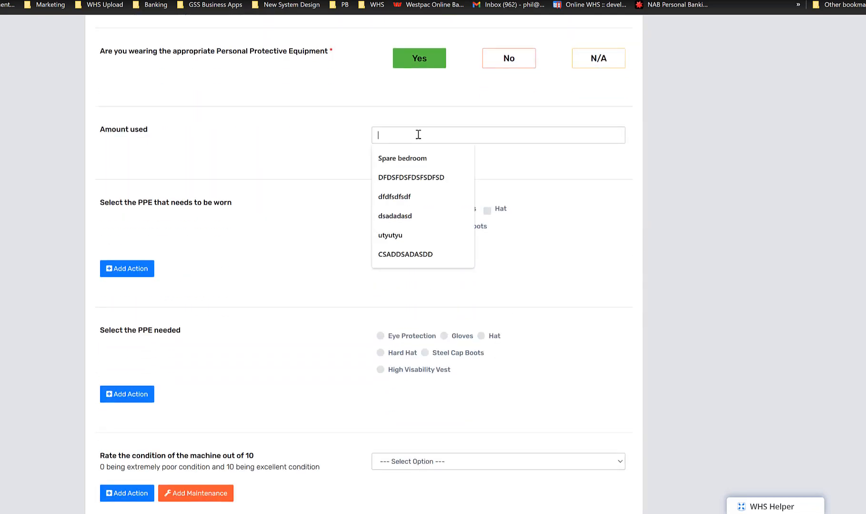
left_click(405, 163)
Mark Eye Protection, Gloves, Hard Hat and Steel Cap Boots as the PPE that needs to be worn
scroll(290, 276, "down", 2)
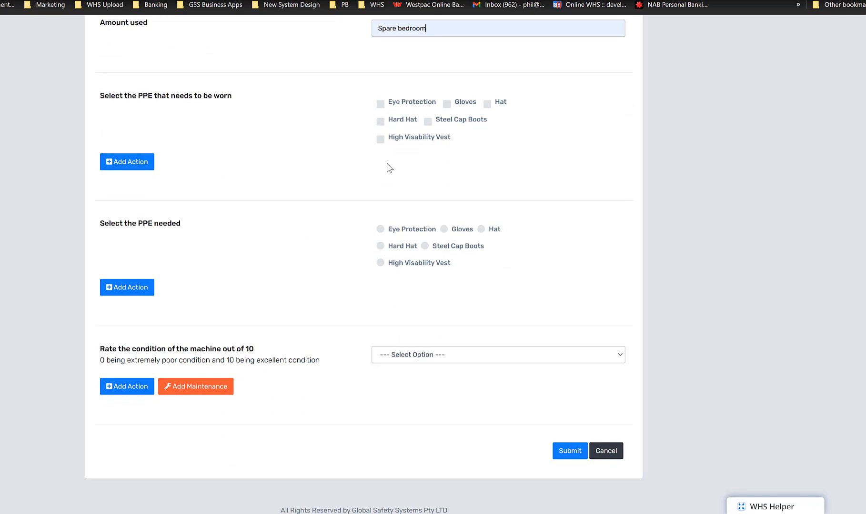
scroll(390, 168, "up", 1)
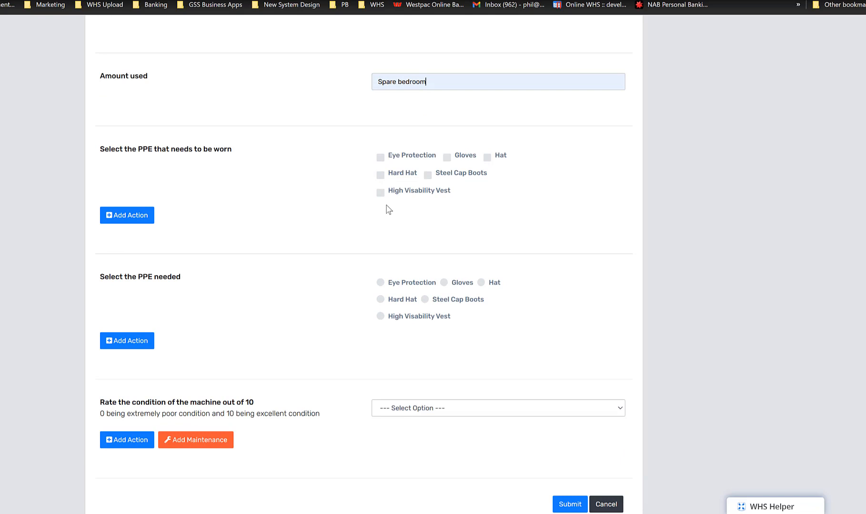
left_click(380, 157)
left_click(447, 157)
left_click(380, 175)
left_click(428, 175)
Try the single-choice options for the PPE needed, ending with High Visability Vest selected
left_click(381, 282)
left_click(442, 284)
left_click(380, 300)
left_click(425, 300)
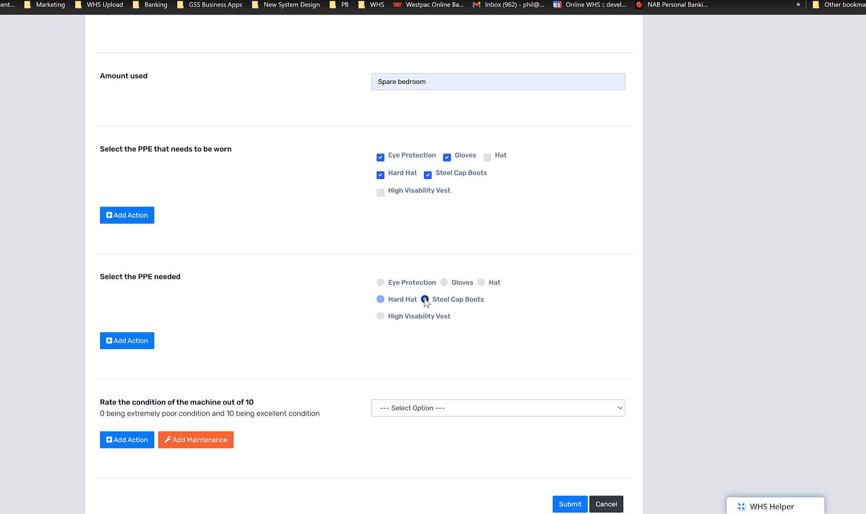
left_click(380, 316)
Rate the condition of the machine as 2 and submit the completed checklist
scroll(406, 204, "down", 2)
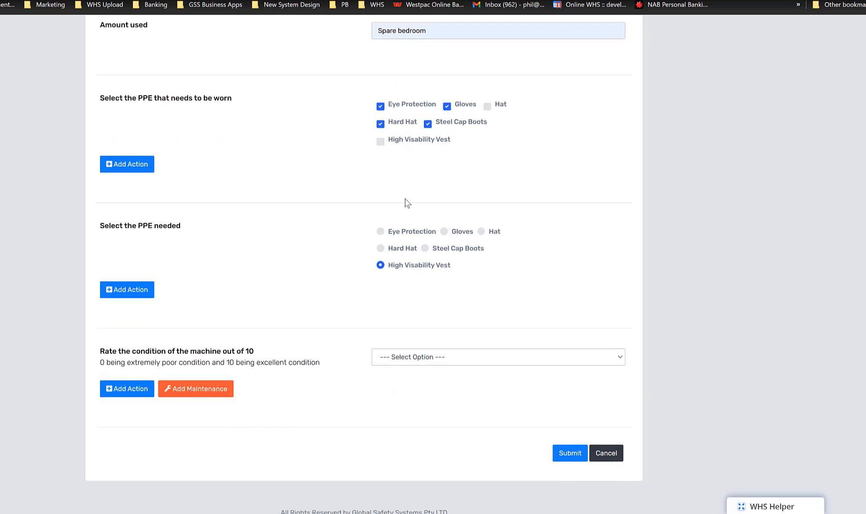
left_click(480, 360)
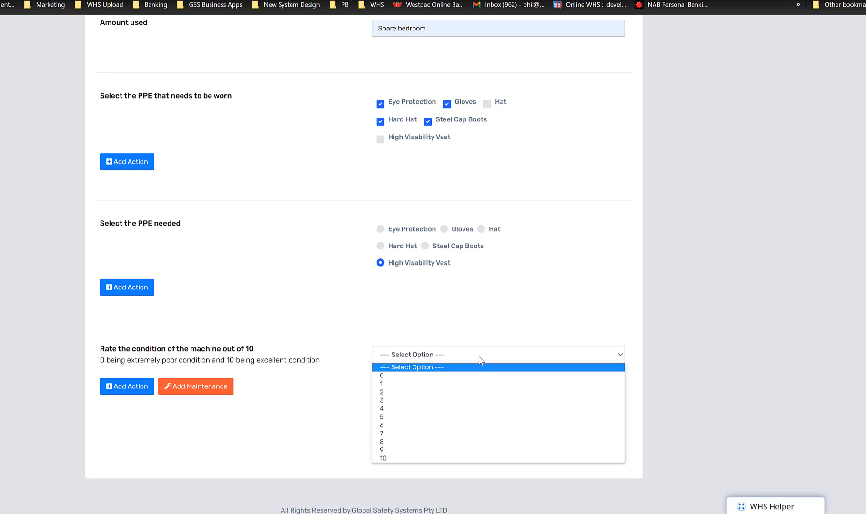
left_click(438, 392)
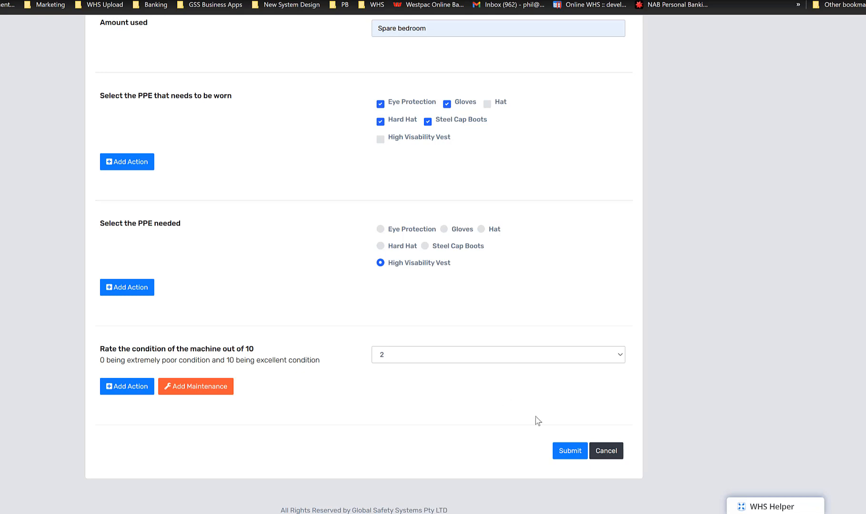
left_click(566, 451)
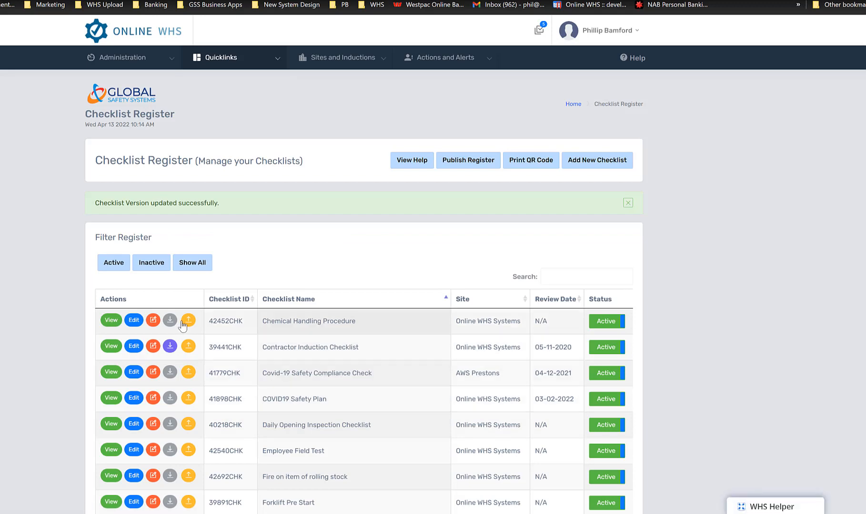
Edit the Chemical Handling Procedure checklist, giving the item "Select the PPE that needs to be worn" the sub heading "xxxx x xx xxxxx x"
left_click(133, 322)
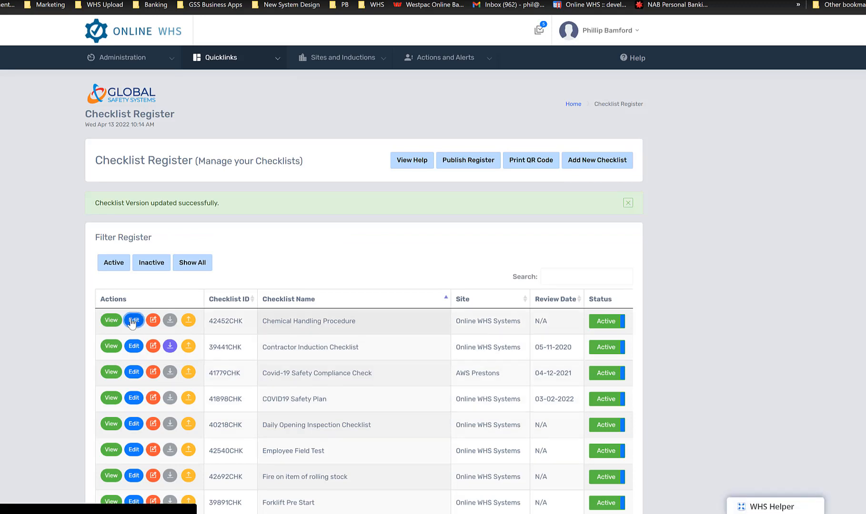
scroll(167, 320, "down", 10)
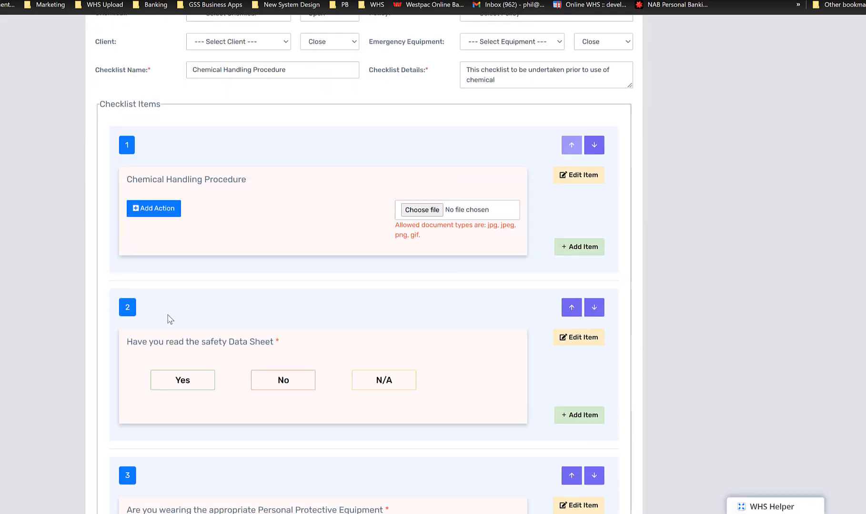
scroll(180, 315, "down", 8)
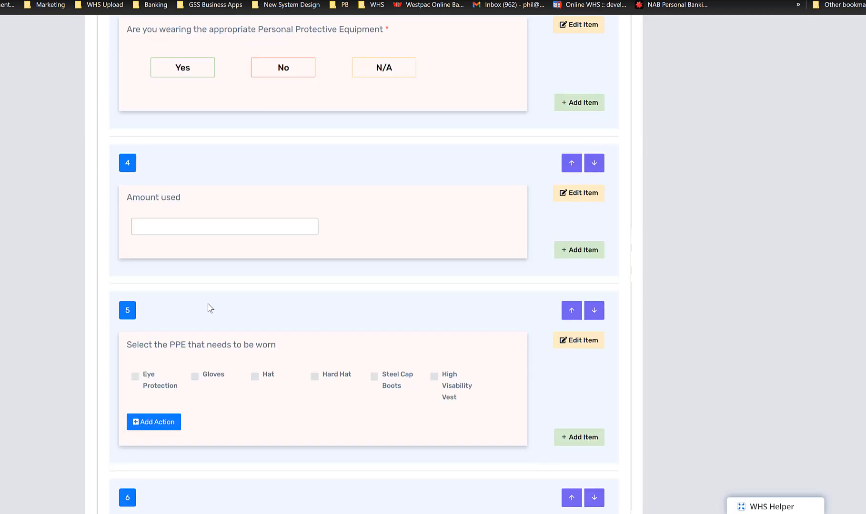
scroll(376, 353, "down", 4)
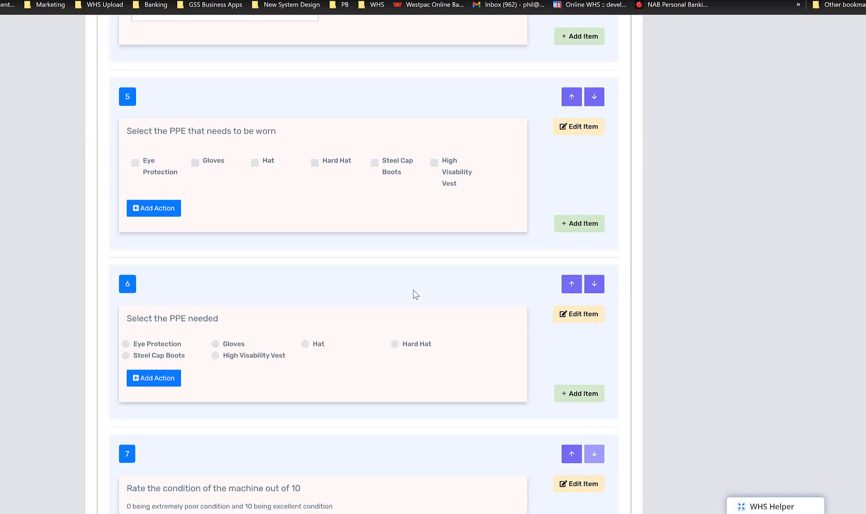
left_click(575, 130)
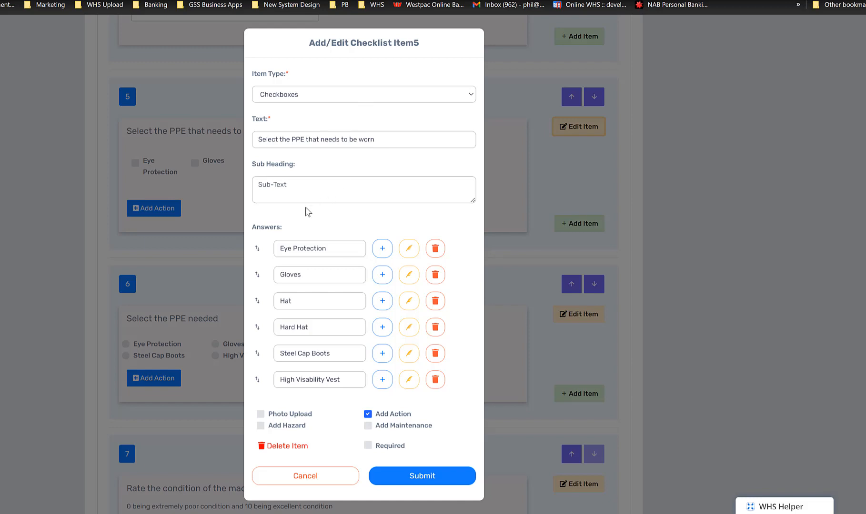
left_click(283, 185)
type("xxxx x")
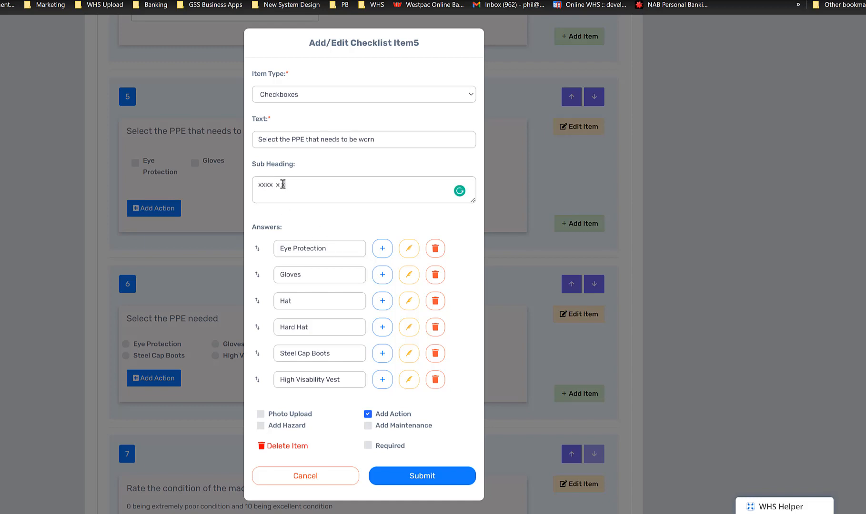
type("xx xxxxx x")
Add an answer option "asssasas" below High Visability Vest
left_click(382, 380)
left_click(304, 403)
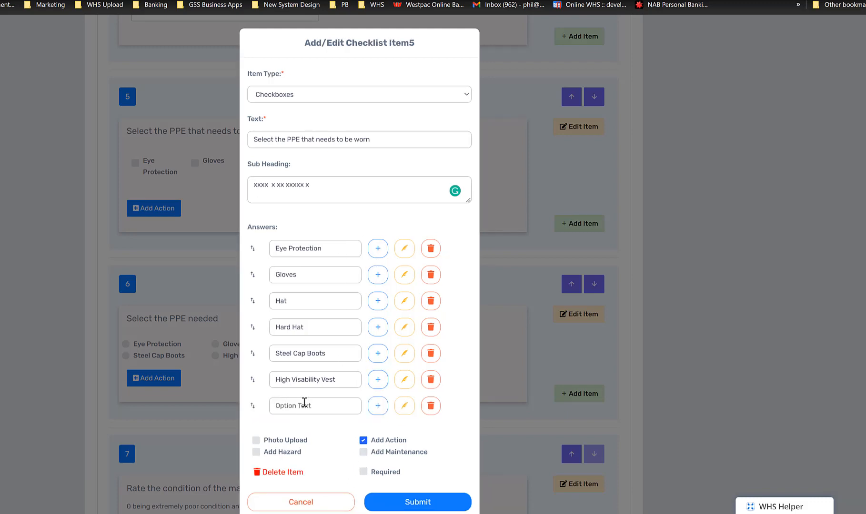
type("asssasas")
Set what happens when Eye Protection is selected to Action/ Hazard/ Maintenance, and delete the Eye Protection answer
left_click(404, 250)
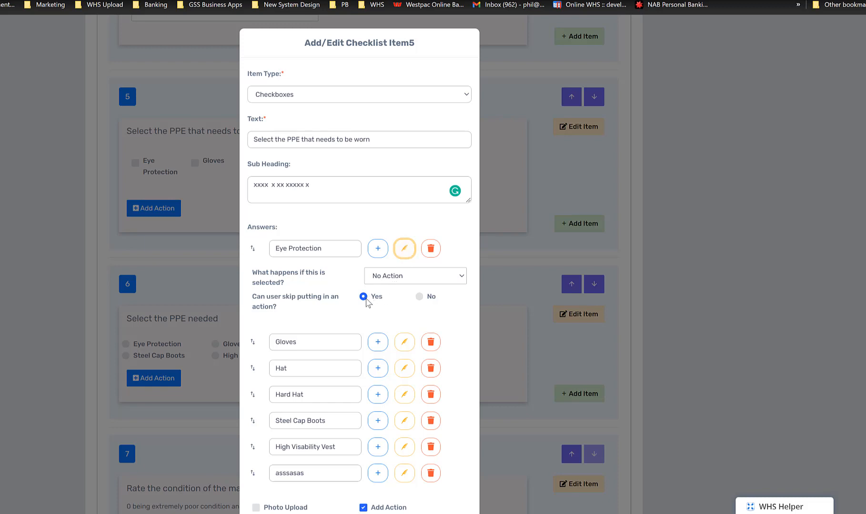
left_click(409, 277)
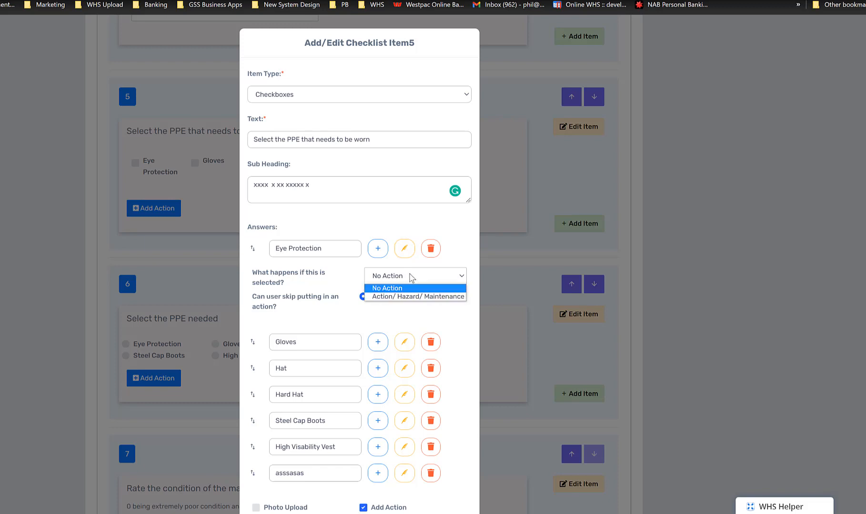
left_click(404, 297)
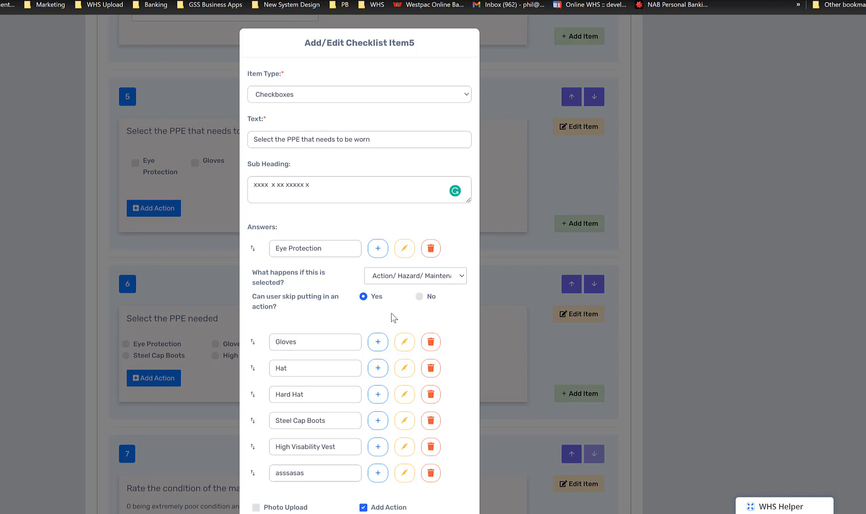
left_click(431, 249)
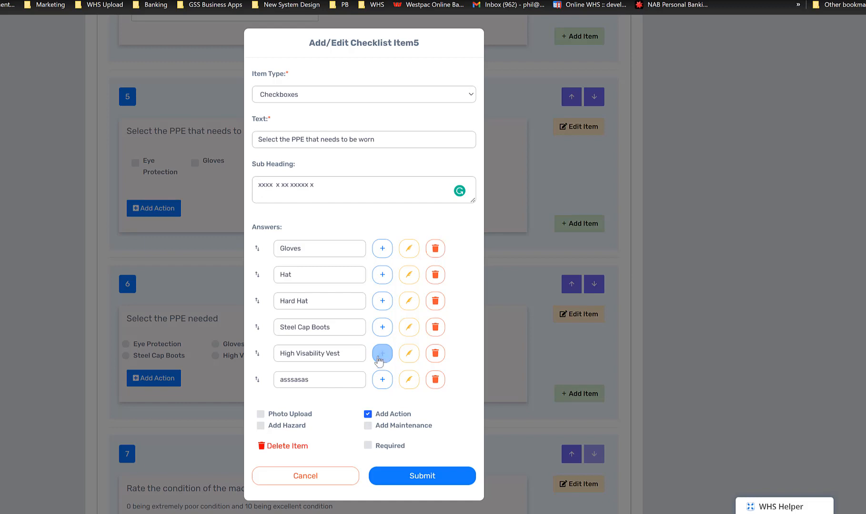
Show the settings of the "asssasas" answer, add a blank answer below it, and delete "asssasas"
left_click(410, 380)
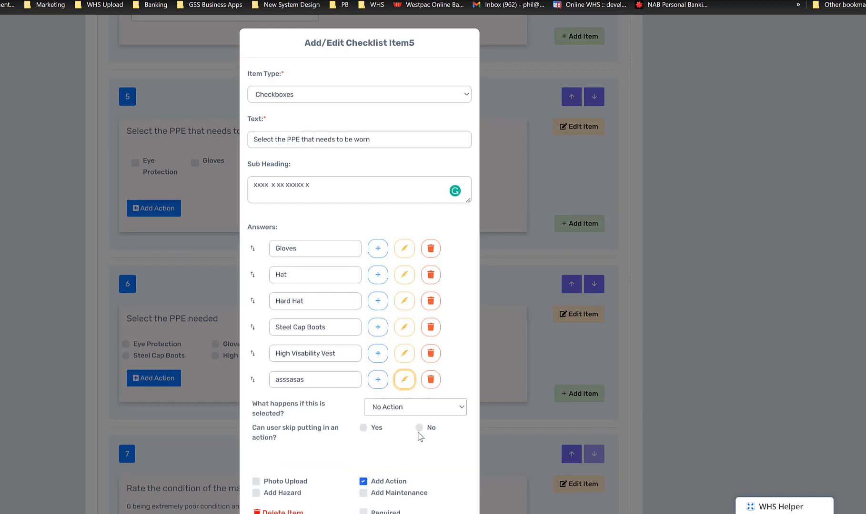
left_click(376, 381)
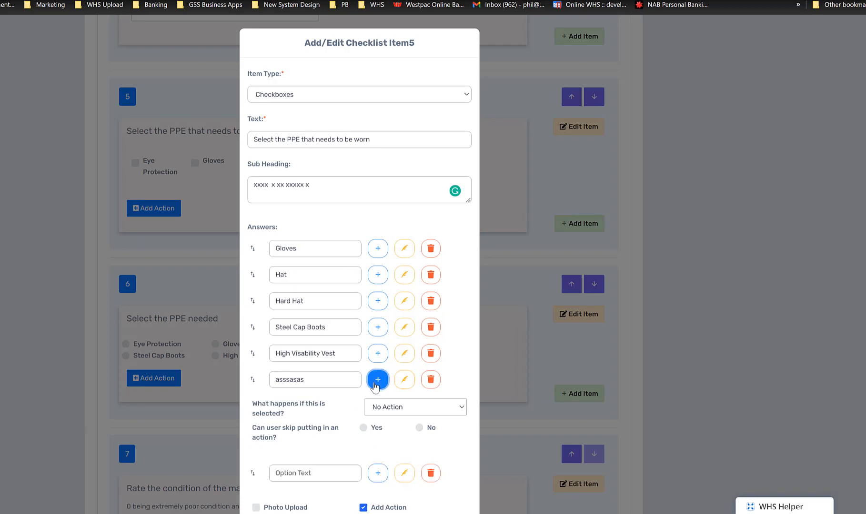
left_click(430, 384)
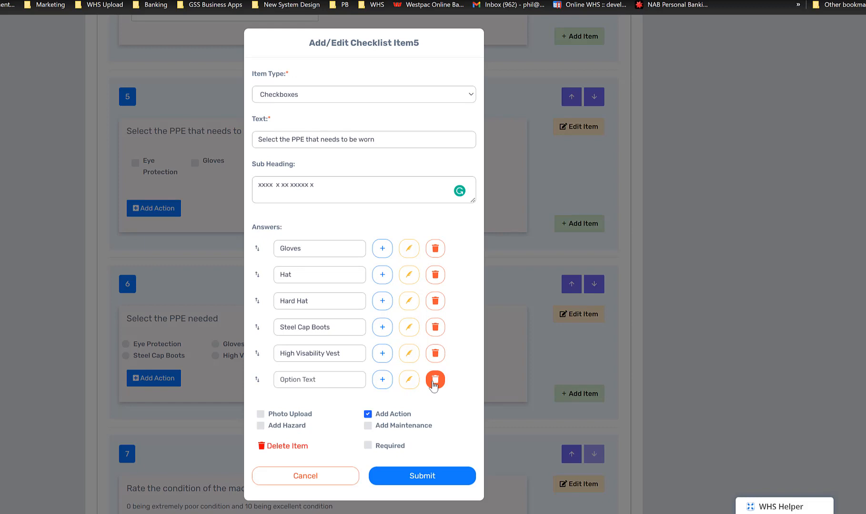
Submit the checklist item's changes and update the Chemical Handling Procedure checklist
left_click(418, 475)
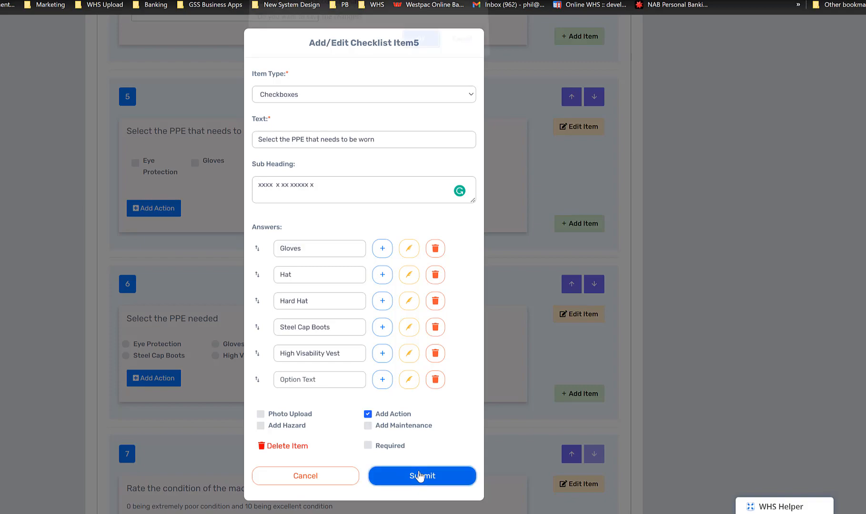
left_click(421, 48)
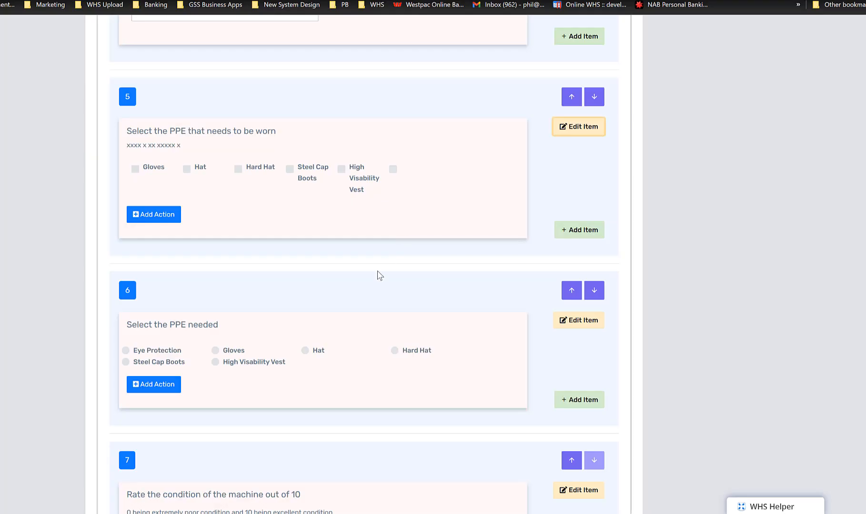
scroll(391, 252, "down", 8)
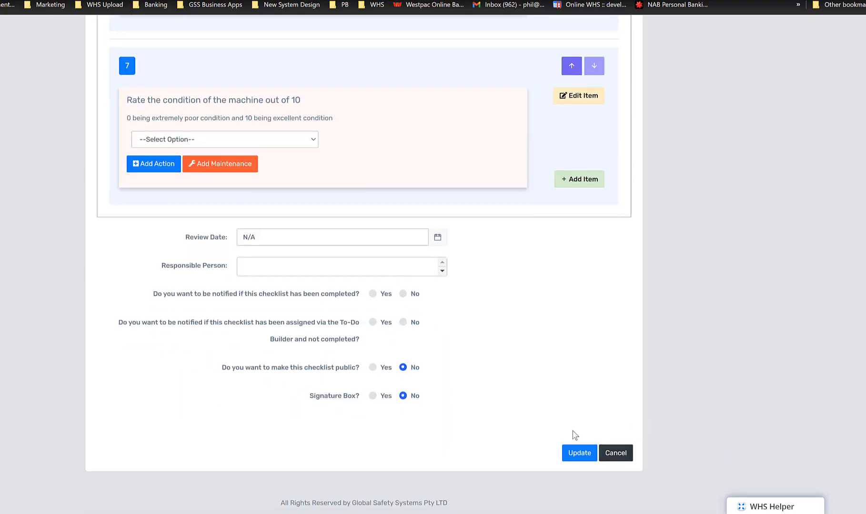
left_click(591, 455)
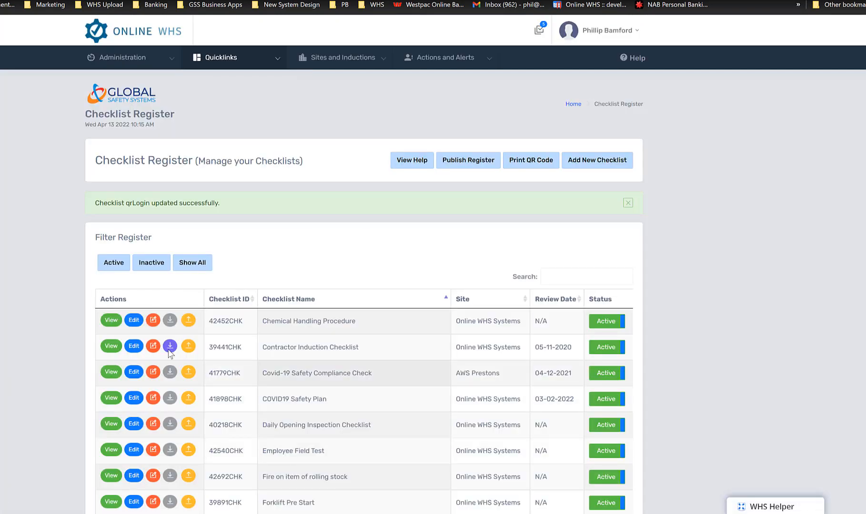
View the Chemical Handling Procedure checklist and review its questions, including the edited PPE answers and the machine rating choices
left_click(112, 322)
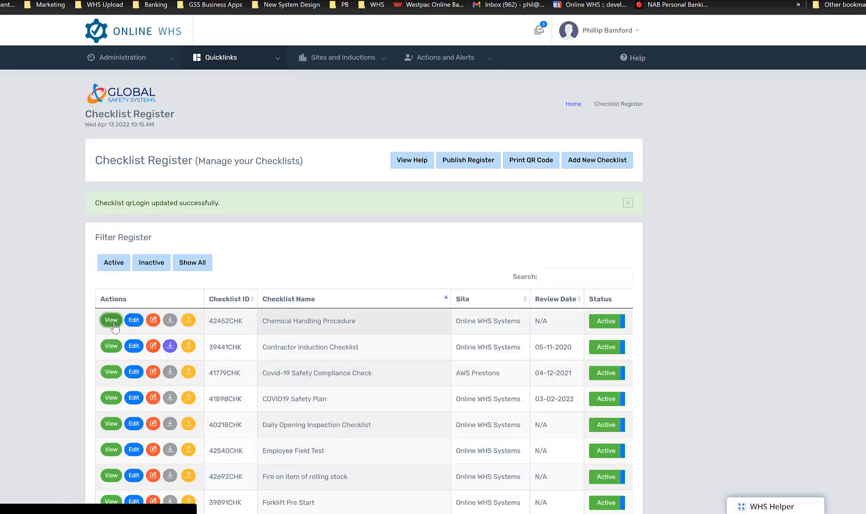
scroll(239, 324, "down", 13)
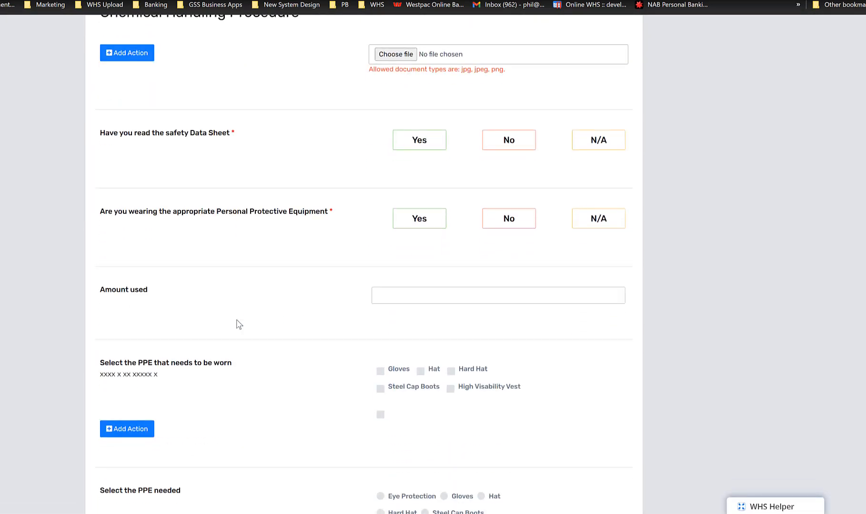
scroll(239, 324, "down", 1)
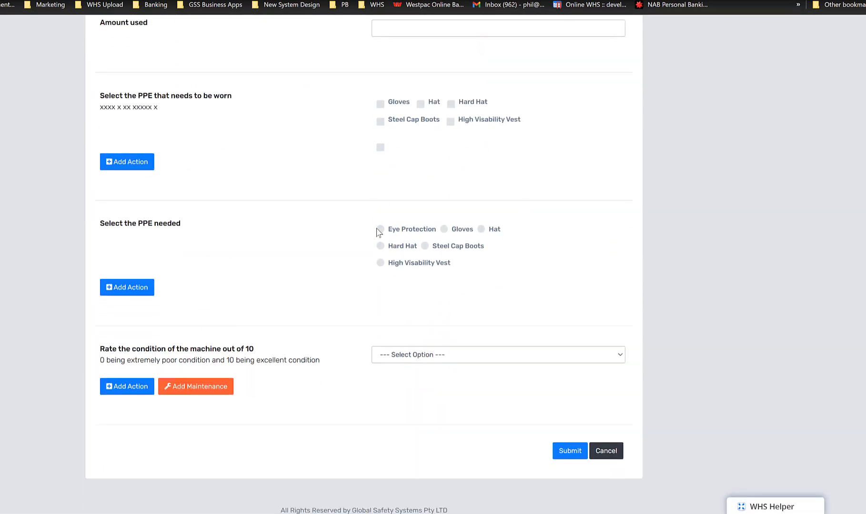
left_click(420, 354)
left_click(419, 350)
scroll(290, 315, "up", 3)
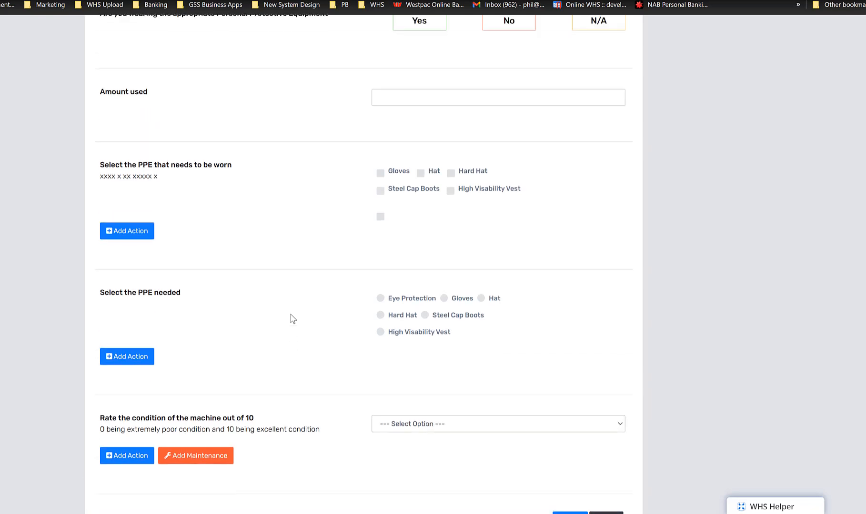
scroll(290, 315, "up", 3)
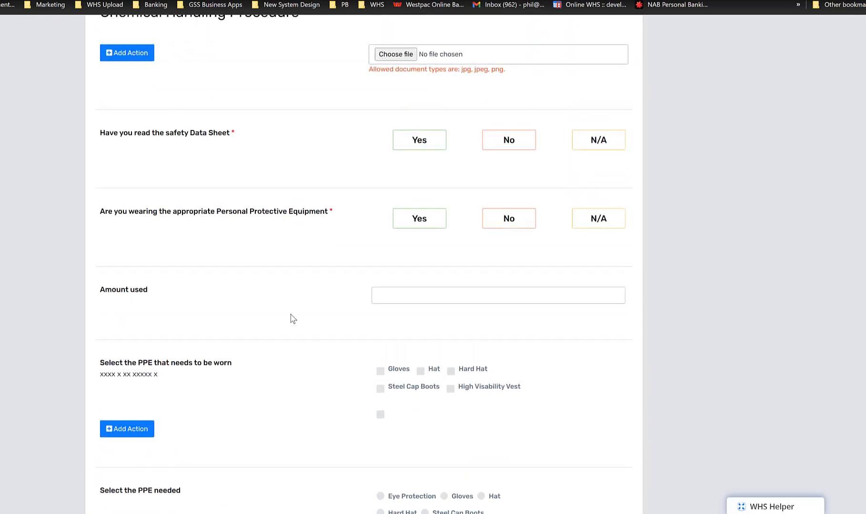
scroll(290, 314, "up", 5)
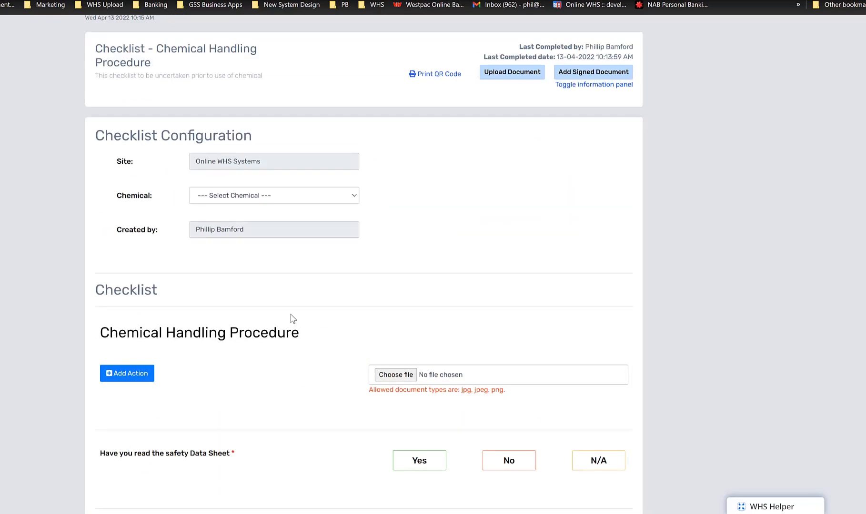
scroll(290, 314, "up", 2)
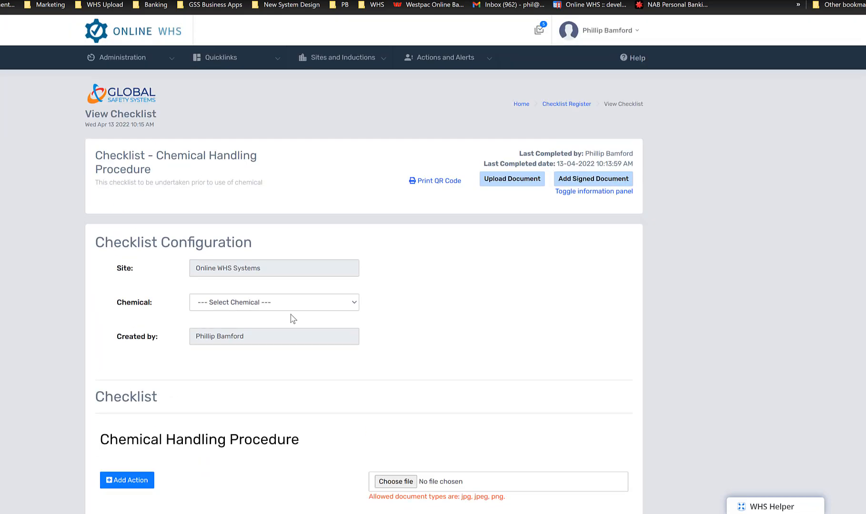